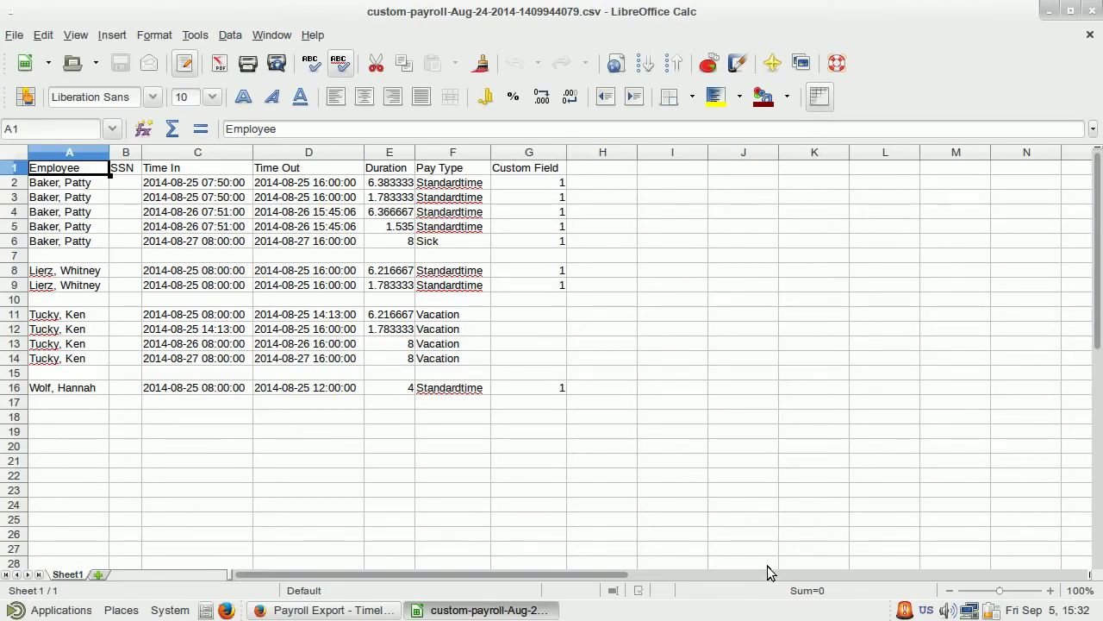
# Switch to the Firefox browser and view the product page of the TimeIPS IPSQBI payroll and benefits module
pyautogui.hotkey('alt', 'Tab')
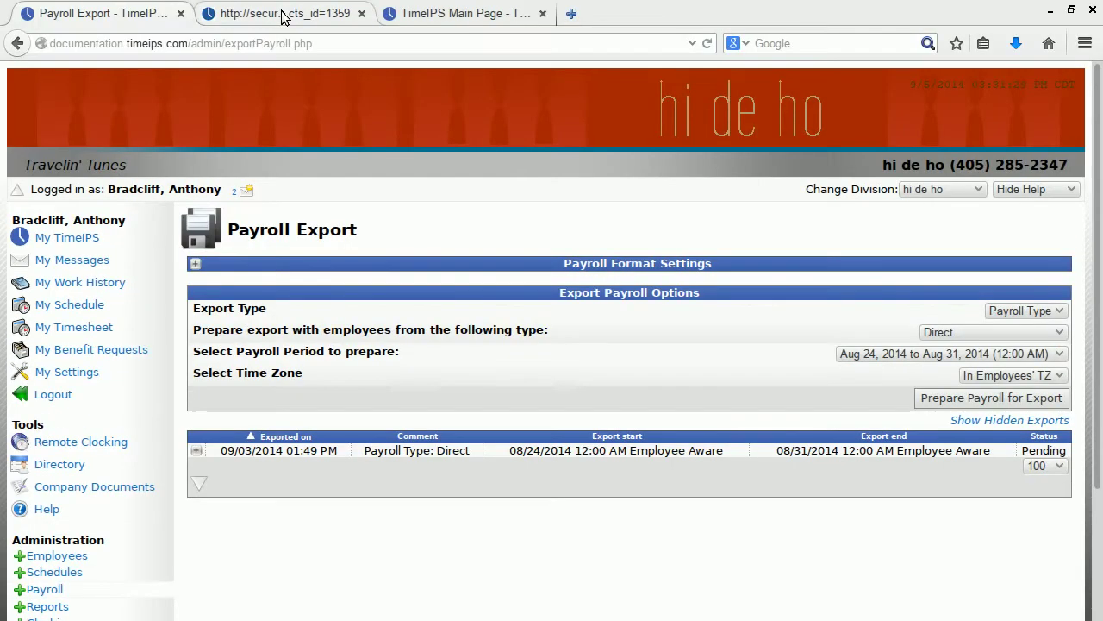
pyautogui.click(284, 15)
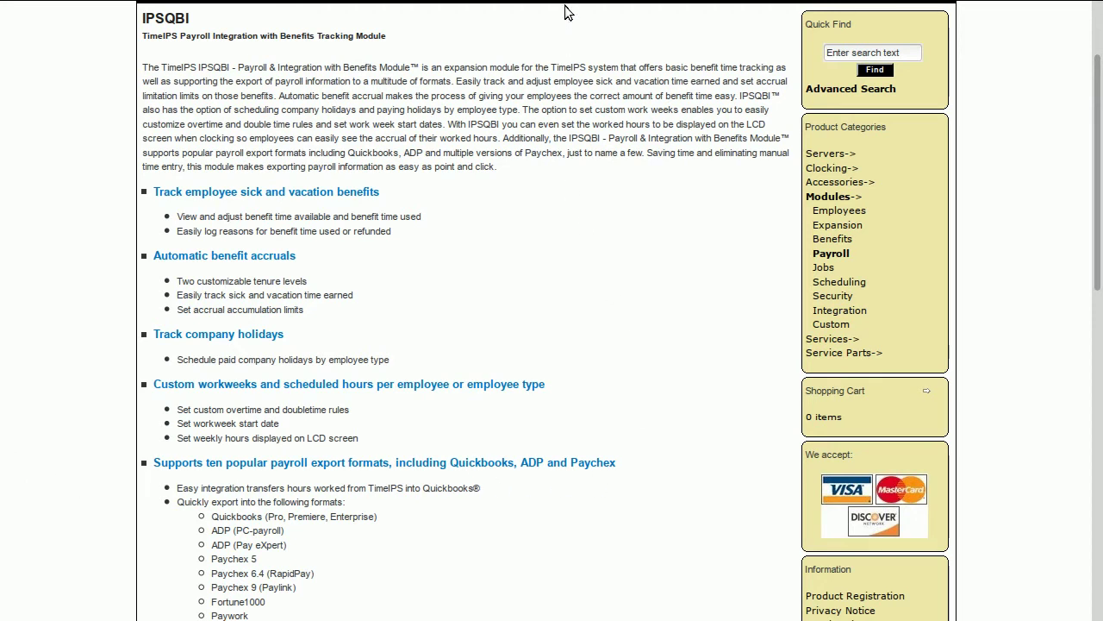
# Return to the TimeIPS main page and open Payroll Export from the payroll administration tools
pyautogui.click(497, 17)
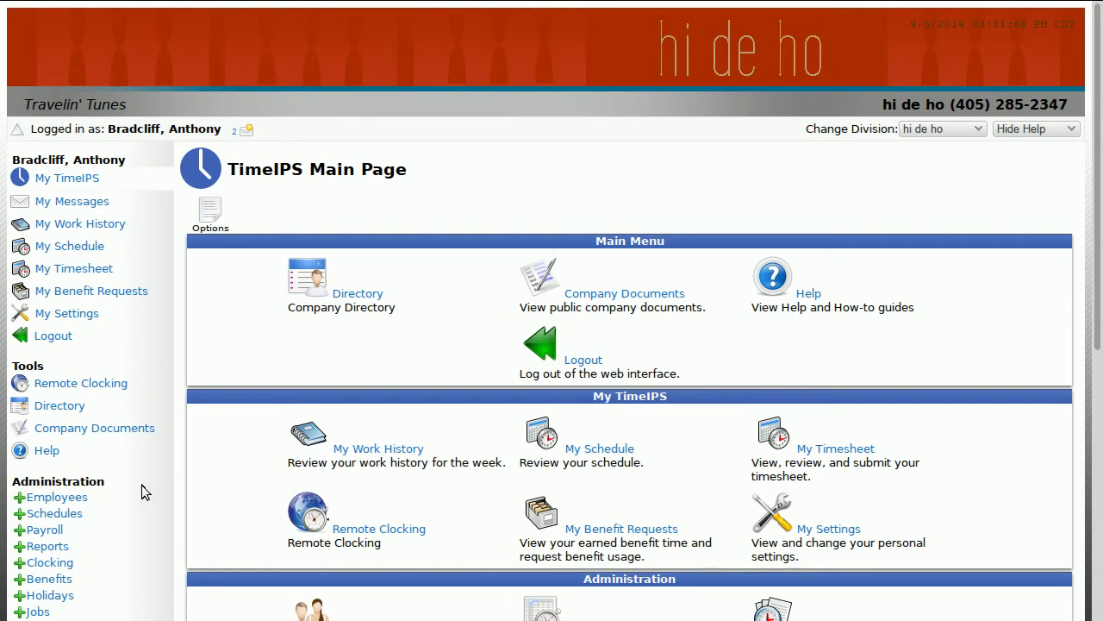
pyautogui.click(41, 530)
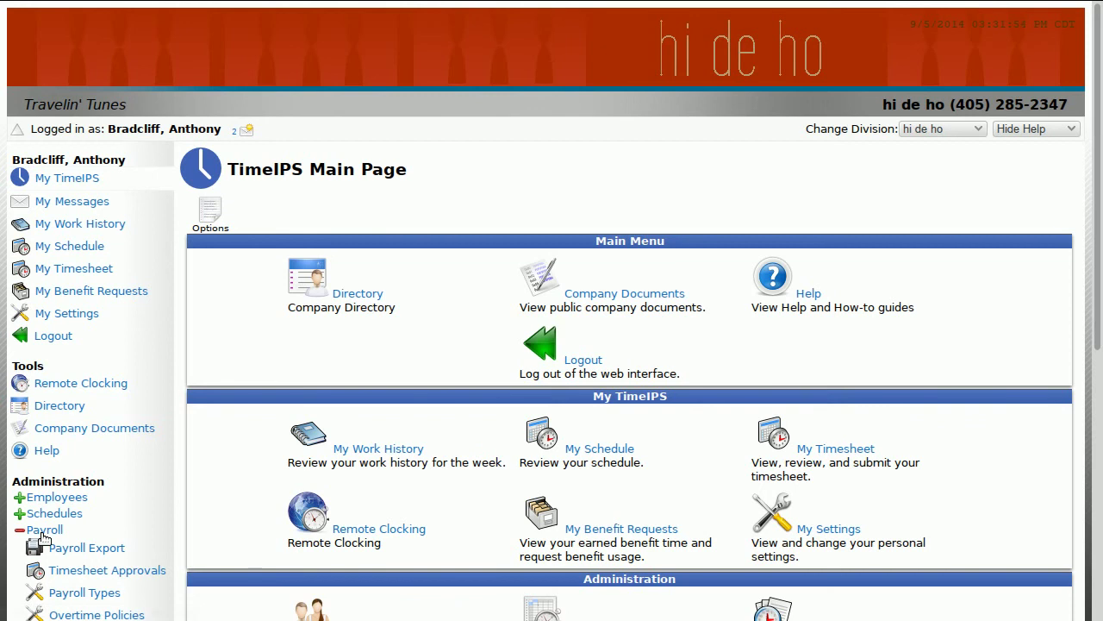
pyautogui.click(89, 550)
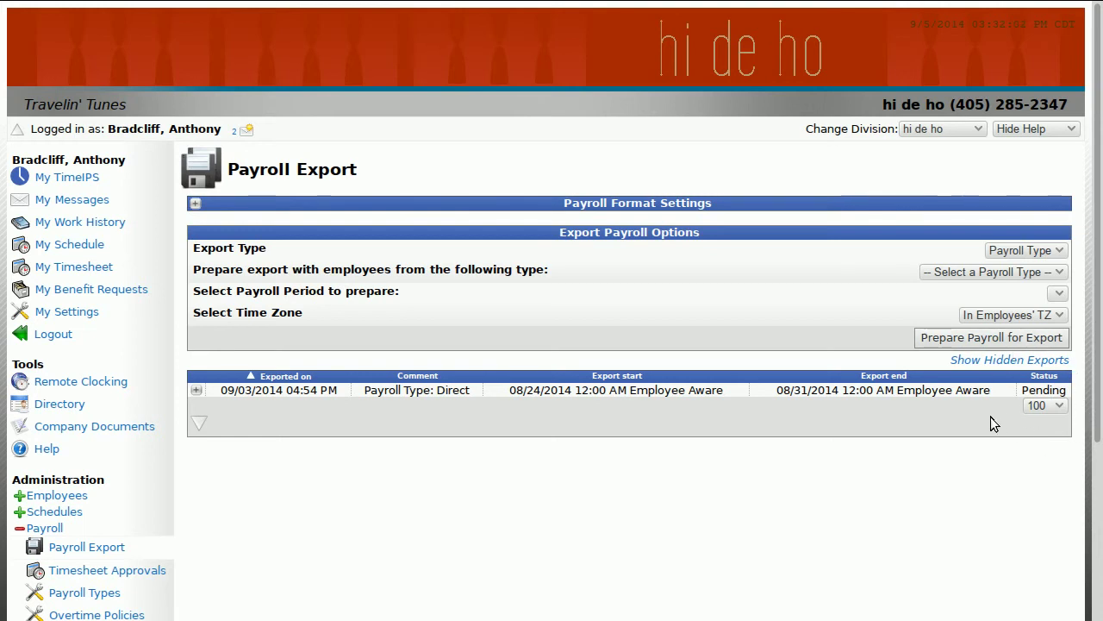
# Expand the pending Direct payroll export and start exporting its payroll data in the Custom format
pyautogui.click(196, 391)
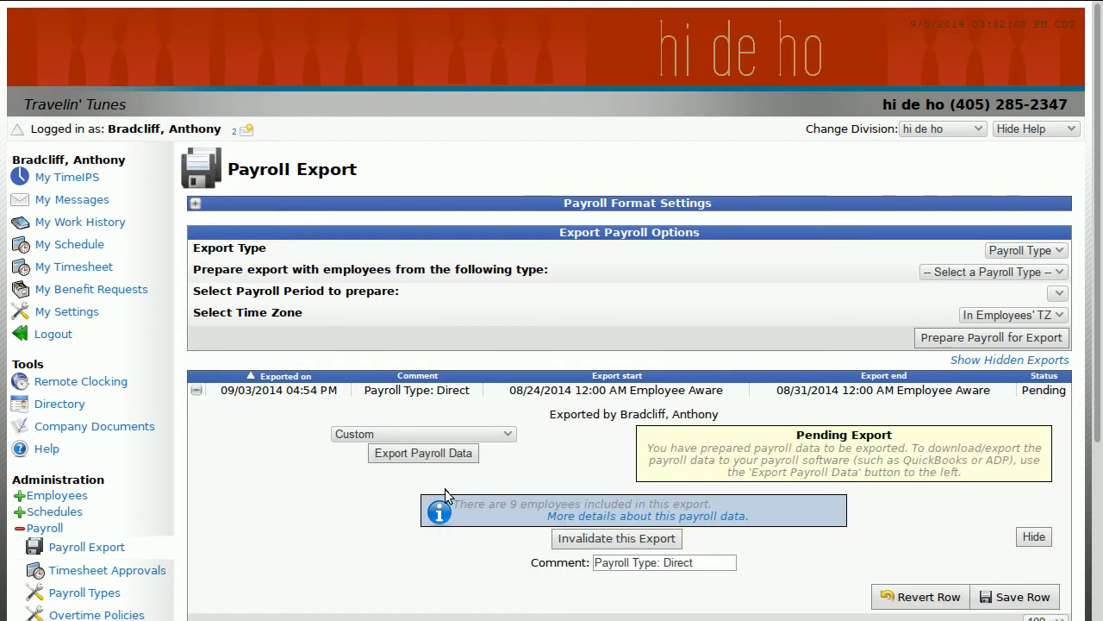
pyautogui.click(509, 433)
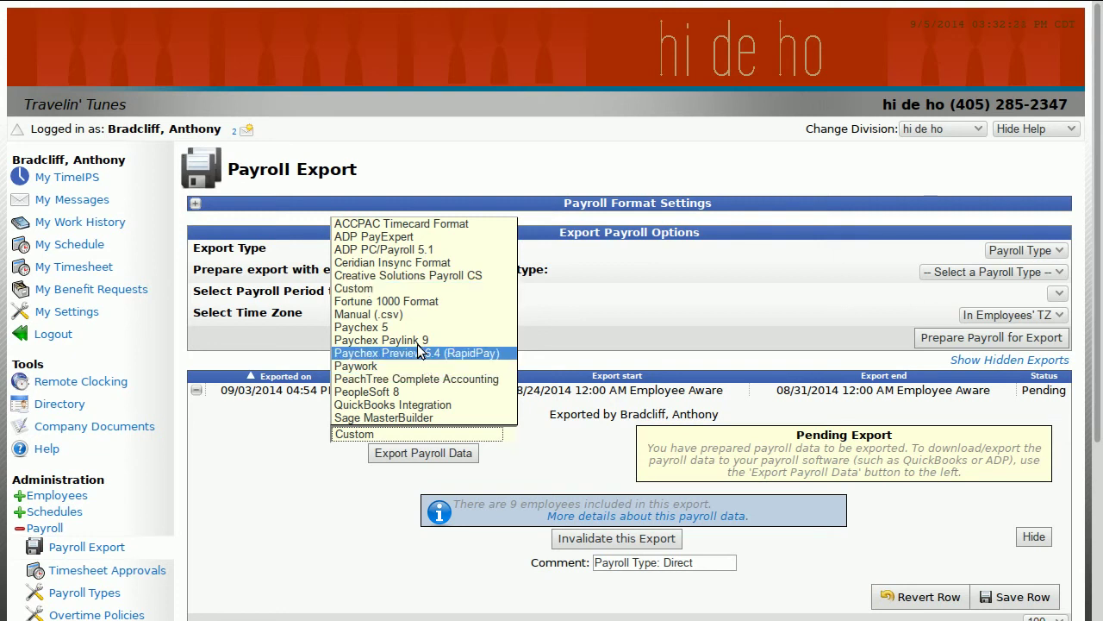
pyautogui.click(407, 290)
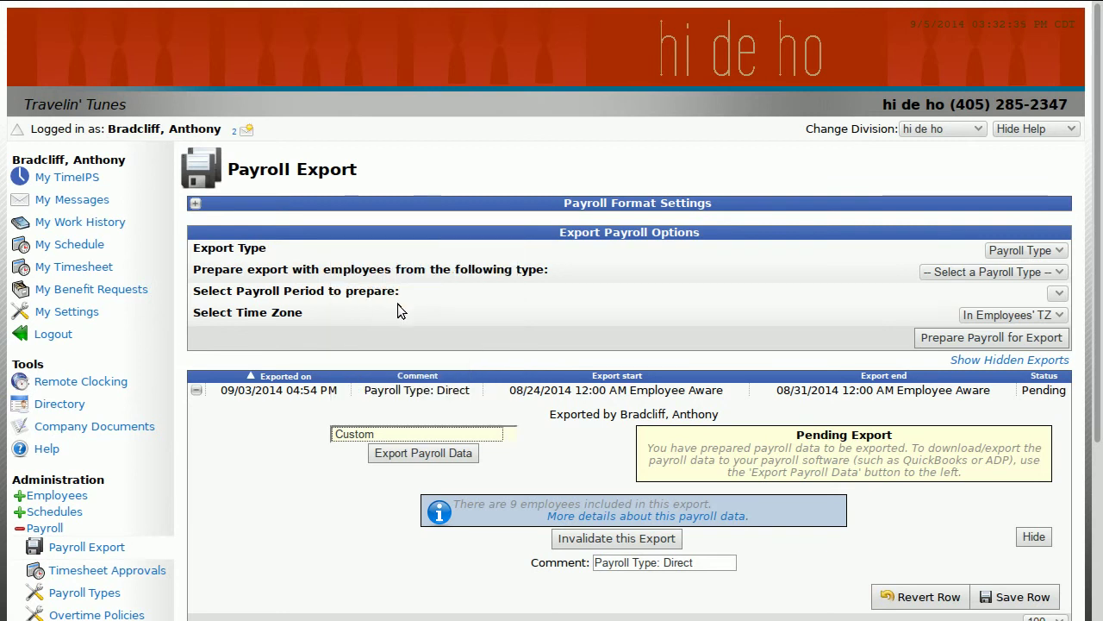
pyautogui.click(422, 463)
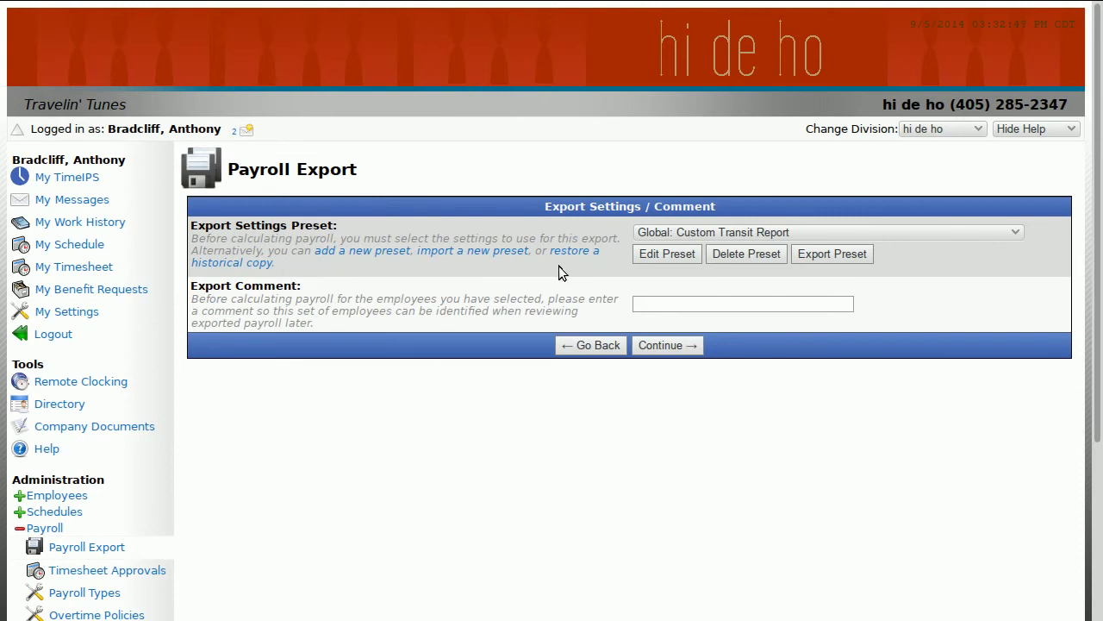
# Open the Custom Transit Report preset for editing and review its general settings
pyautogui.click(638, 255)
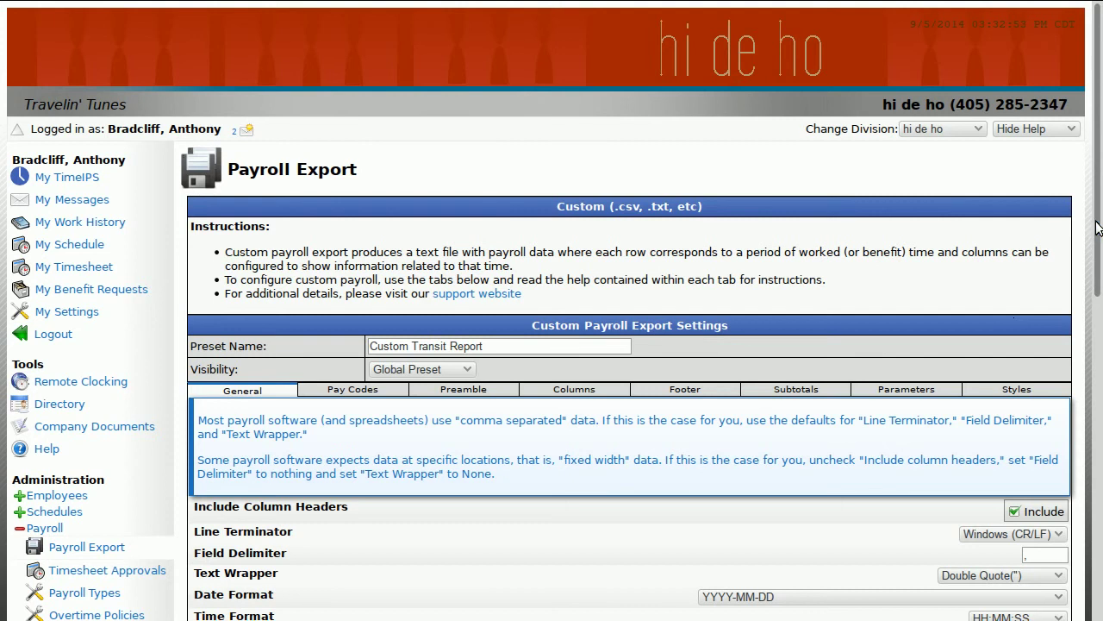
pyautogui.scroll(-1, 1093, 233)
pyautogui.moveTo(1093, 233); pyautogui.dragTo(1082, 340)
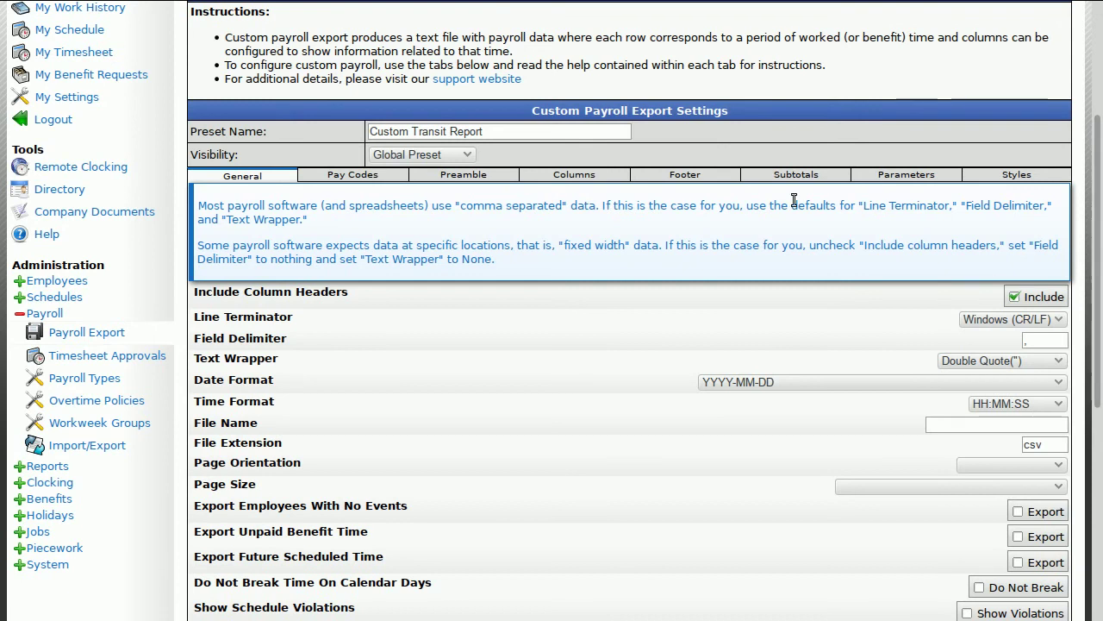
# Review the preset's pay codes, its preamble usage options and its exported columns
pyautogui.click(404, 176)
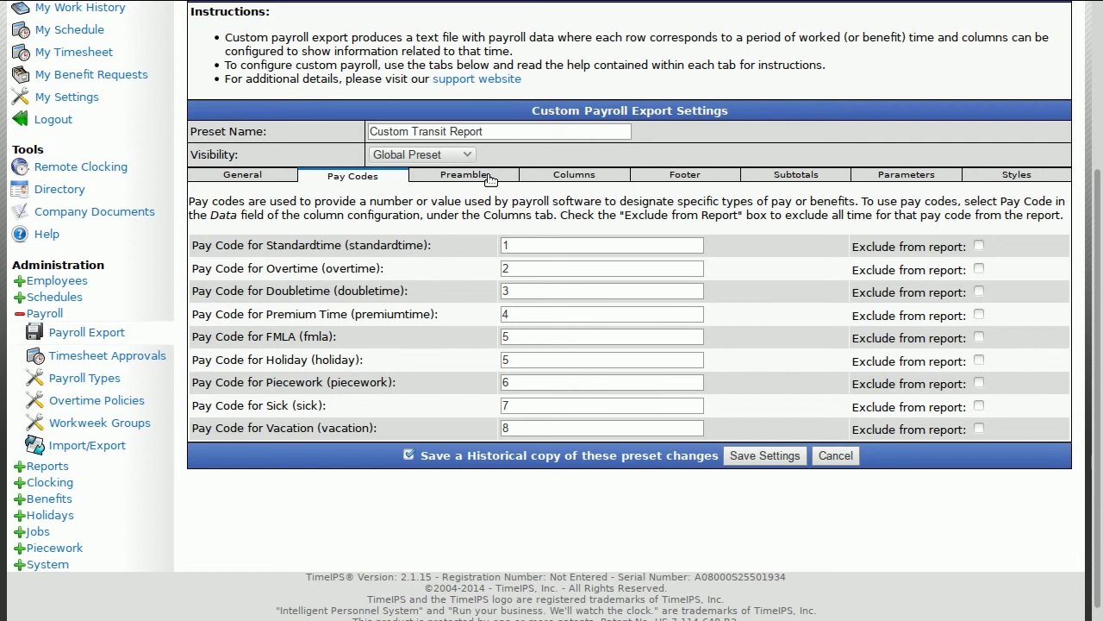
pyautogui.click(489, 178)
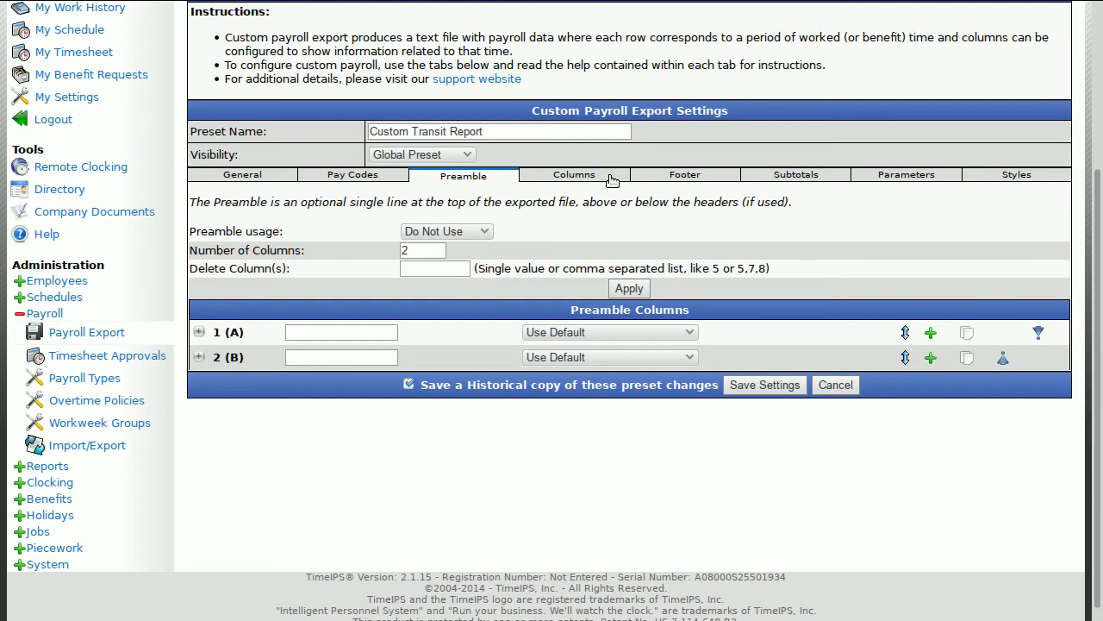
pyautogui.click(482, 233)
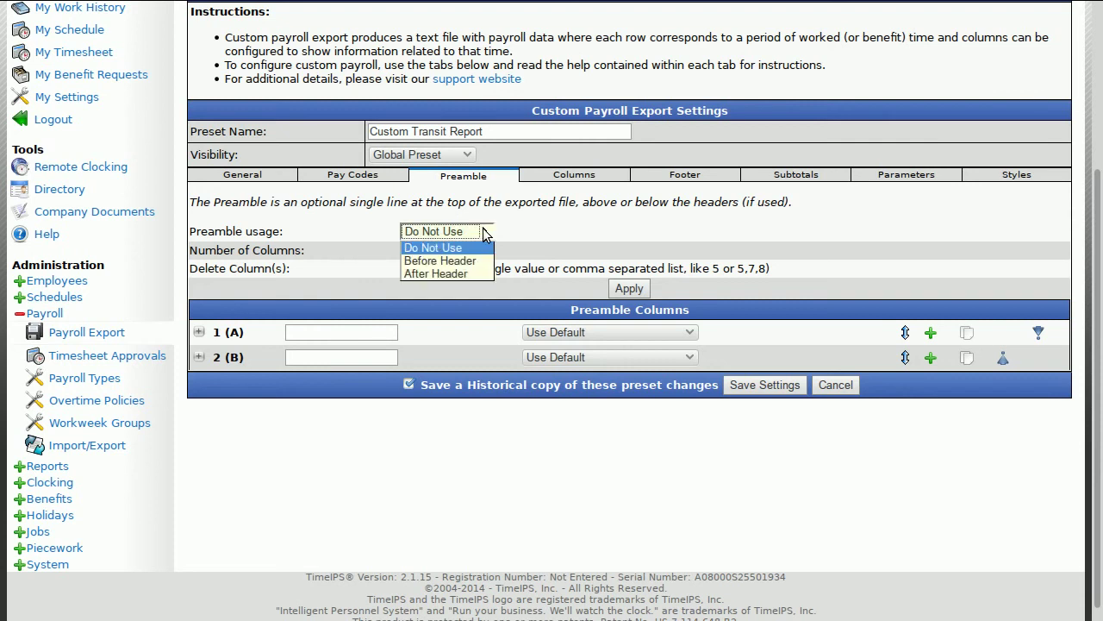
pyautogui.click(505, 229)
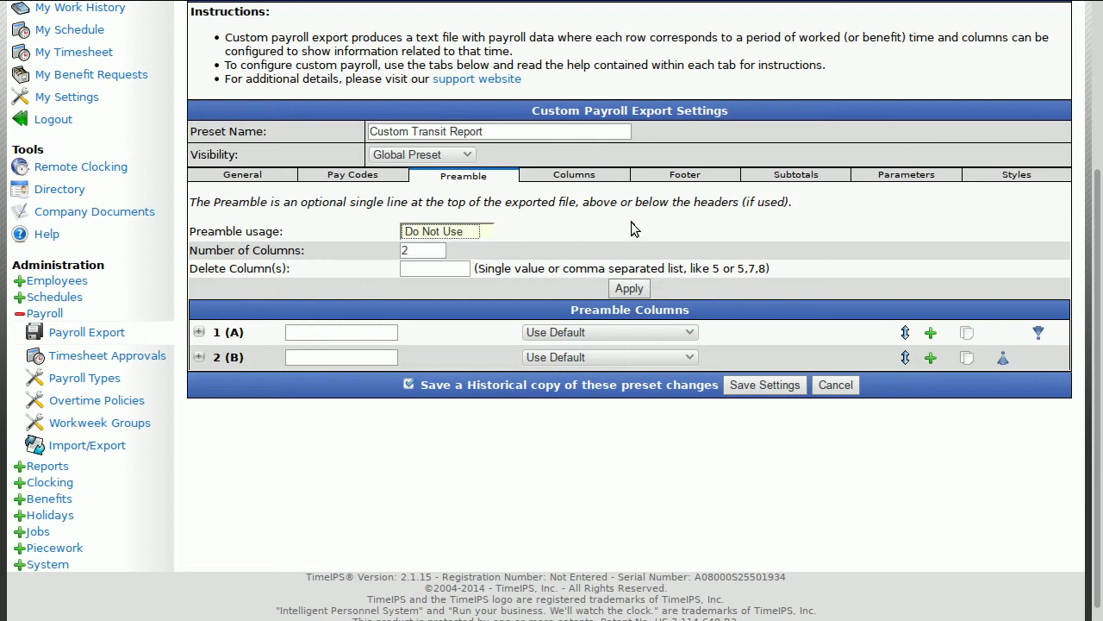
pyautogui.click(615, 179)
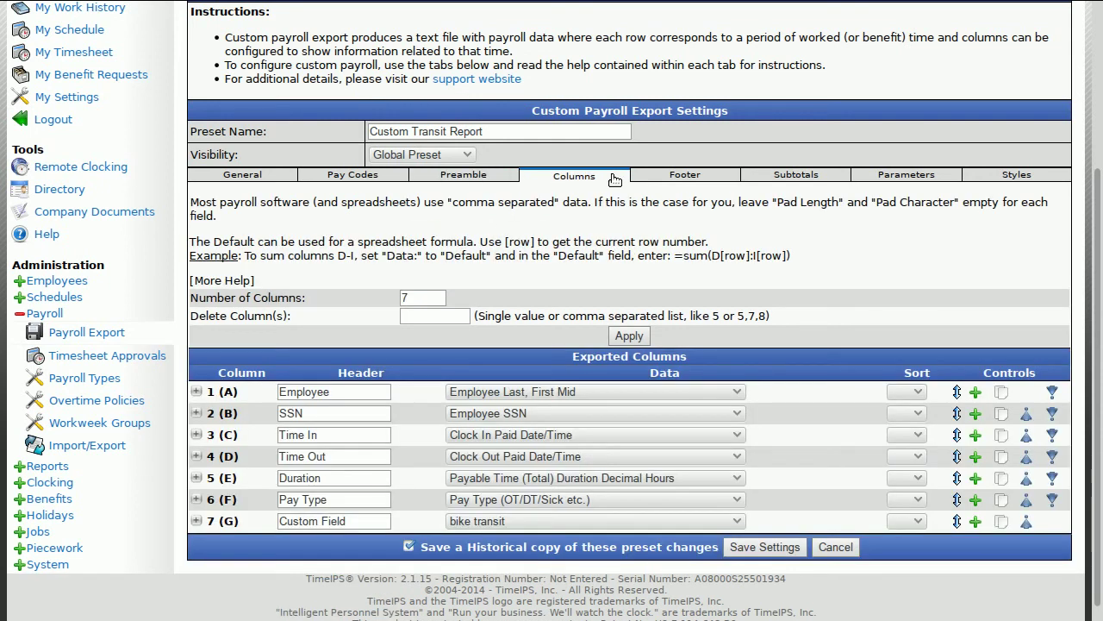
# Review the preset's footer options and all of its subtotal trigger settings
pyautogui.click(724, 182)
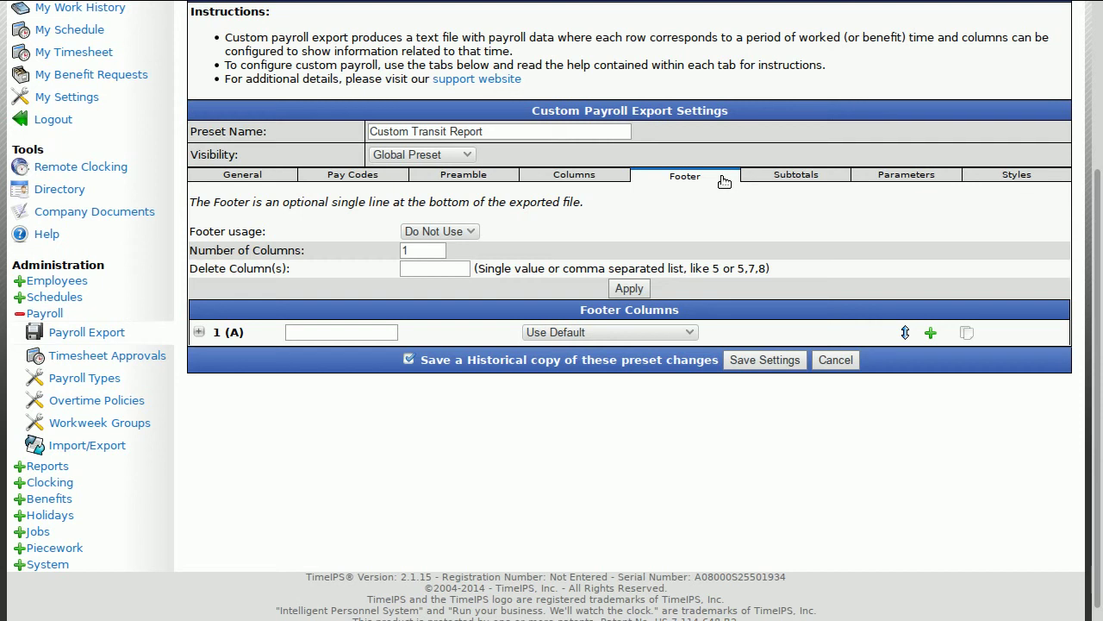
pyautogui.click(837, 177)
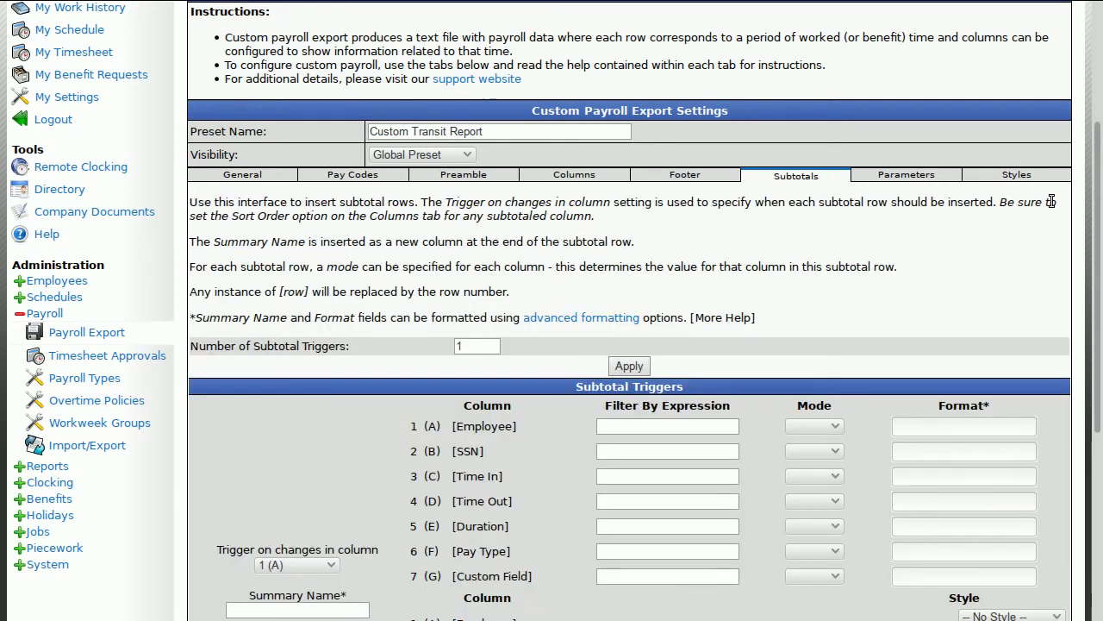
pyautogui.moveTo(1099, 181); pyautogui.dragTo(1060, 322)
pyautogui.scroll(-1, 1060, 322)
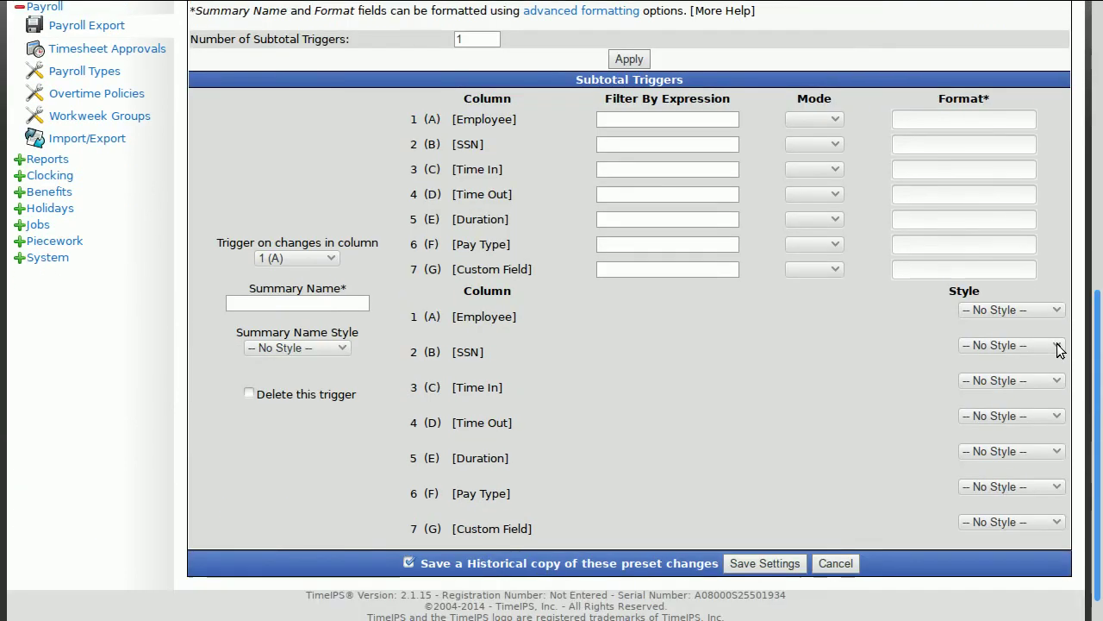
pyautogui.scroll(2, 1057, 343)
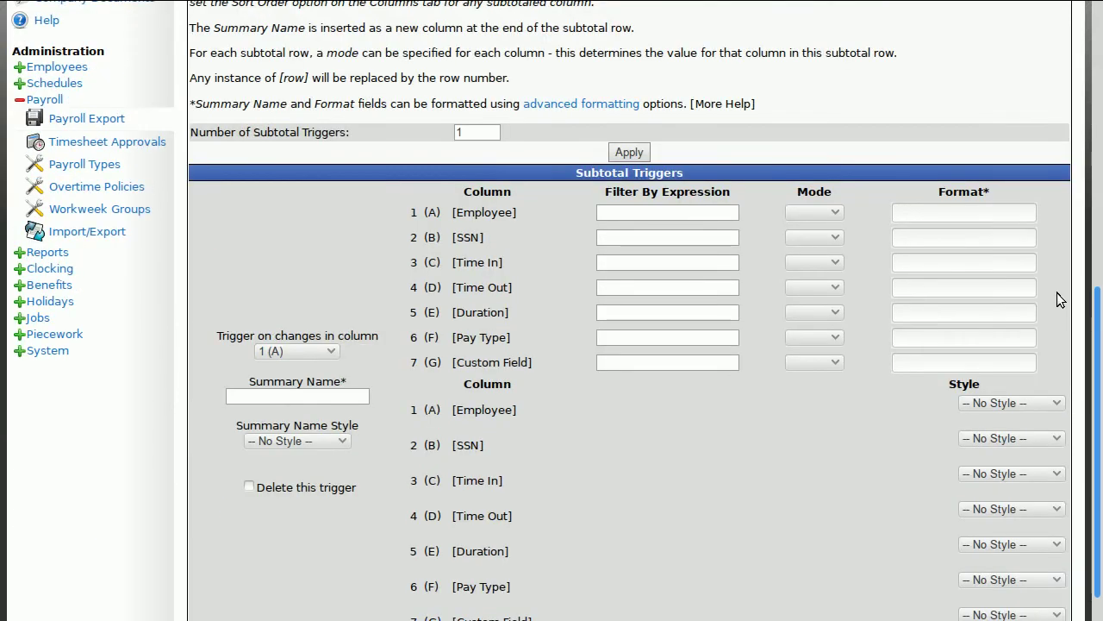
pyautogui.scroll(2, 1056, 292)
pyautogui.scroll(1, 1069, 202)
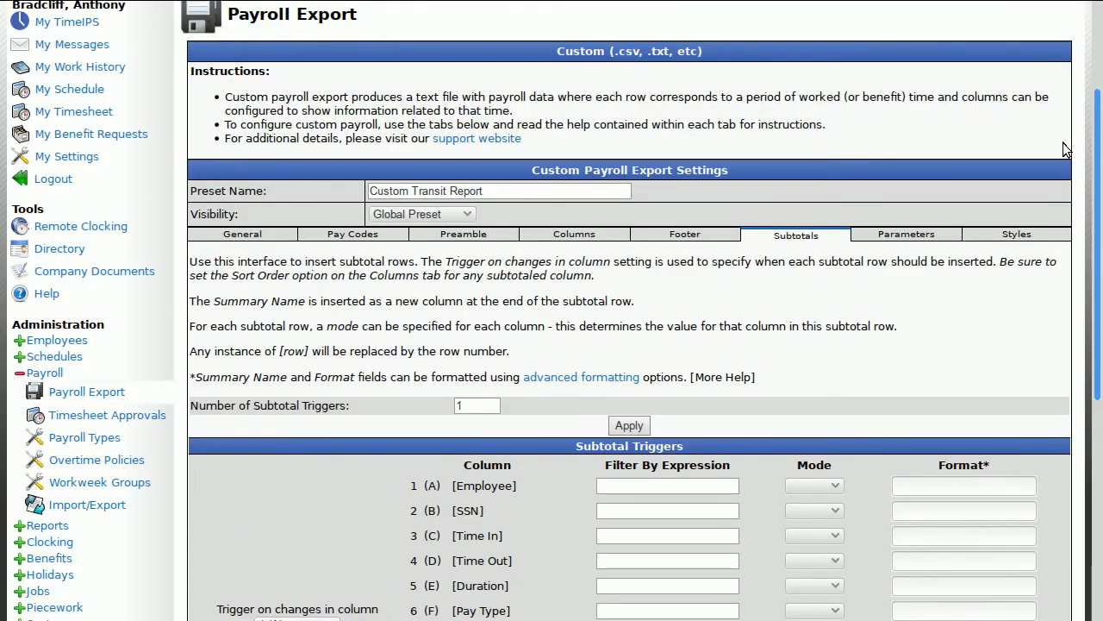
# Review the preset's extra parameters and styles, and save the settings with a historical copy
pyautogui.click(948, 236)
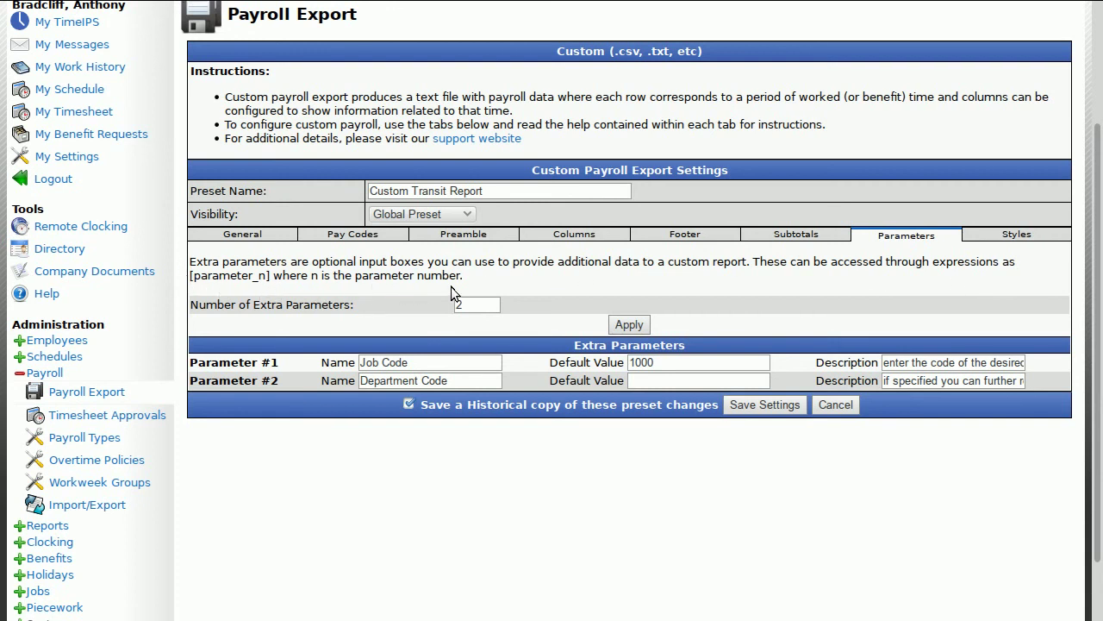
pyautogui.click(1060, 239)
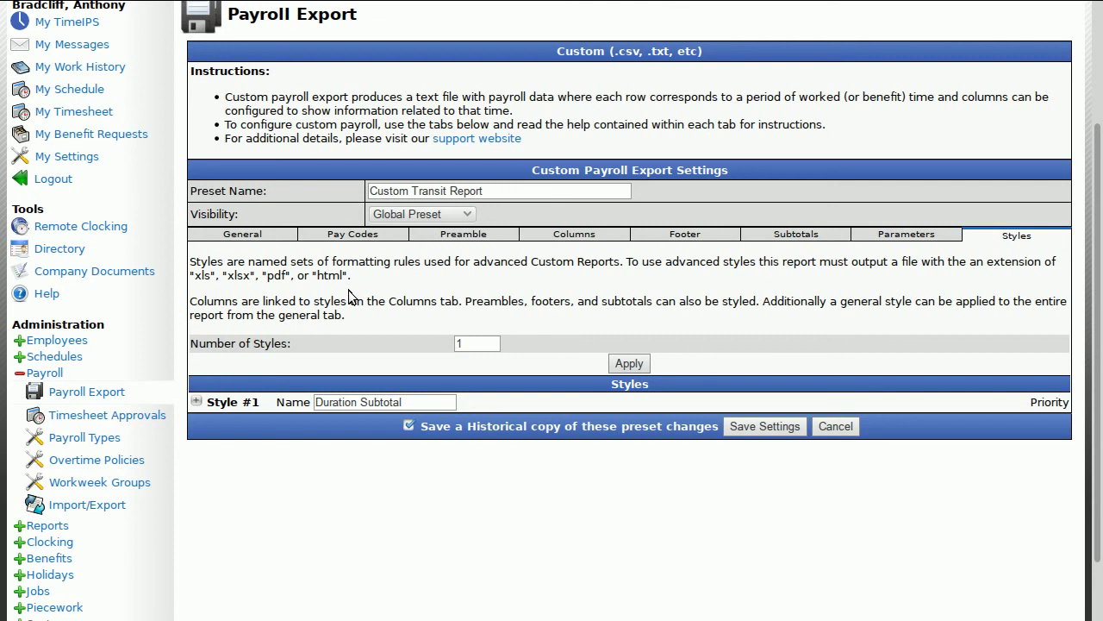
pyautogui.click(780, 428)
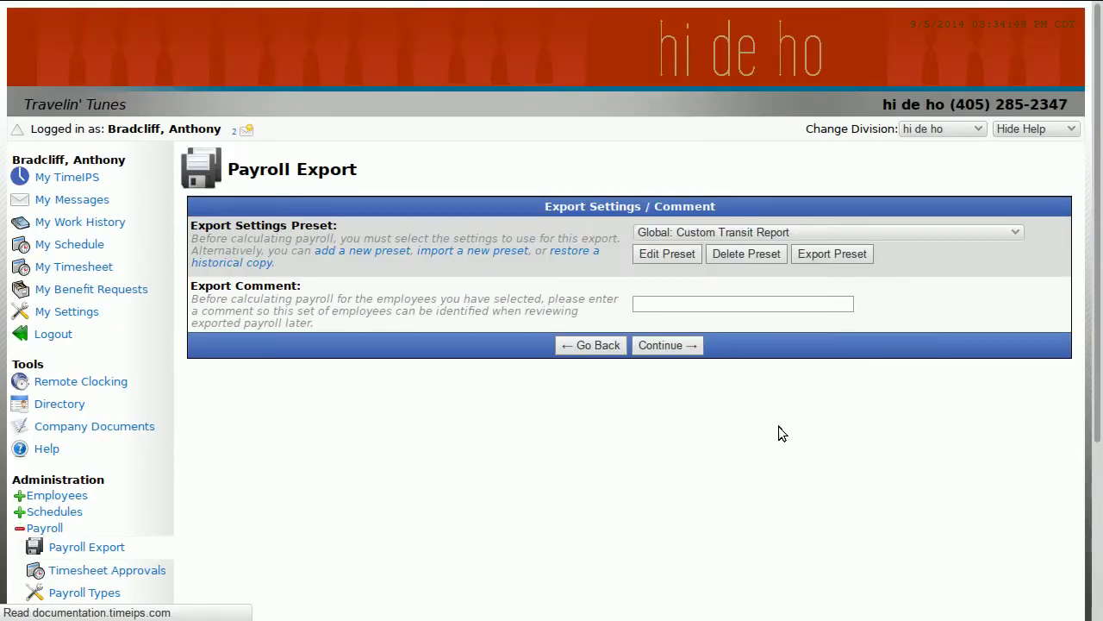
# Keep the global Custom Transit Report preset selected, leave the export comment empty and continue to the final export step
pyautogui.click(948, 232)
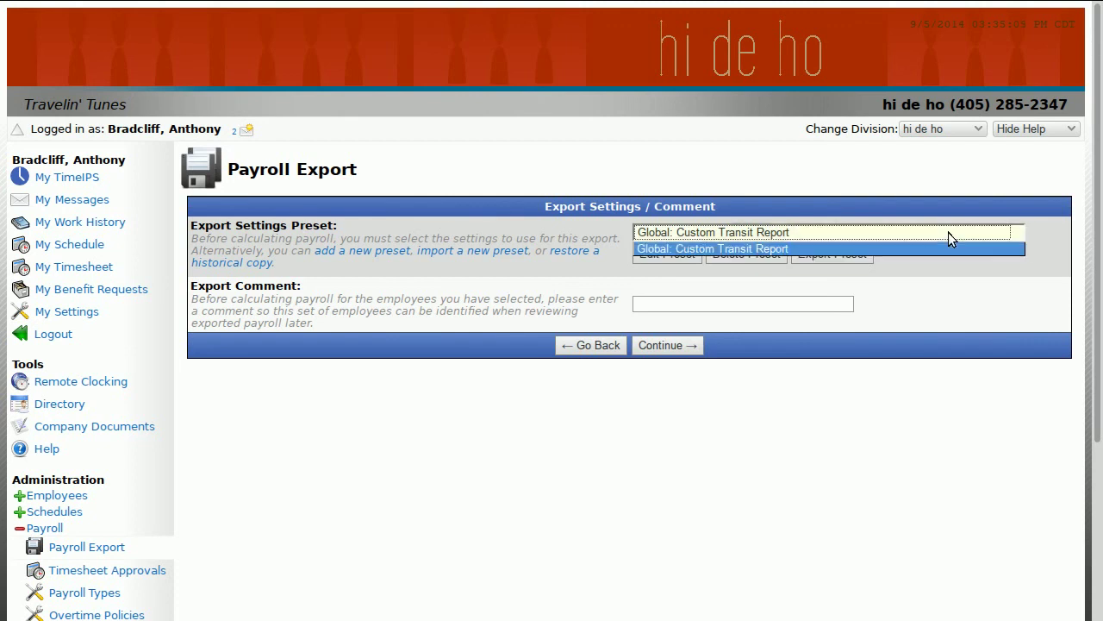
pyautogui.click(942, 245)
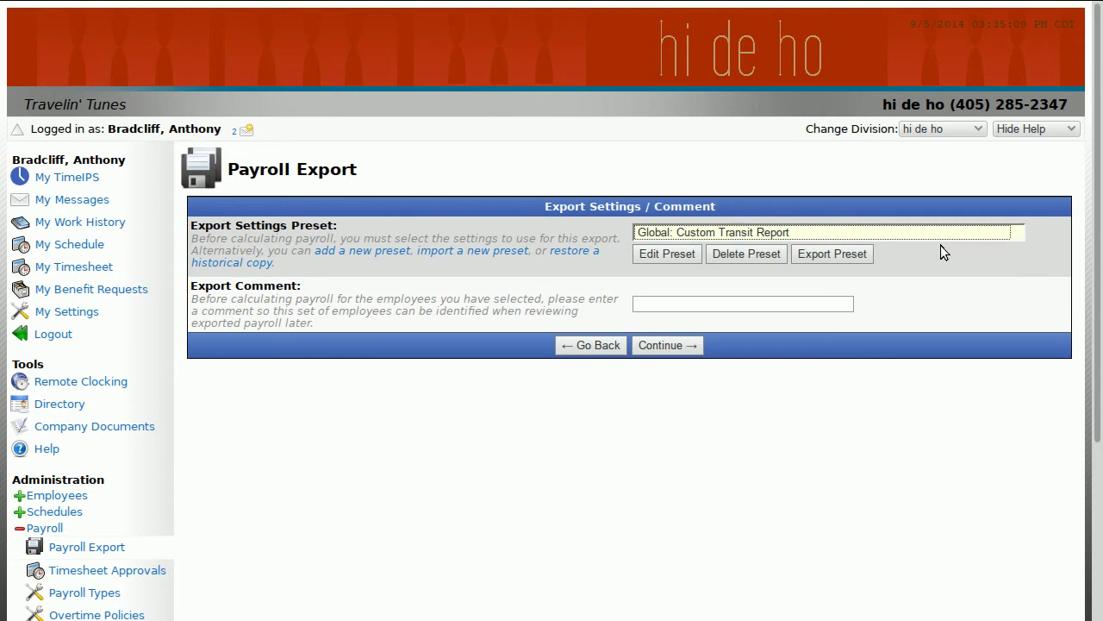
pyautogui.click(832, 302)
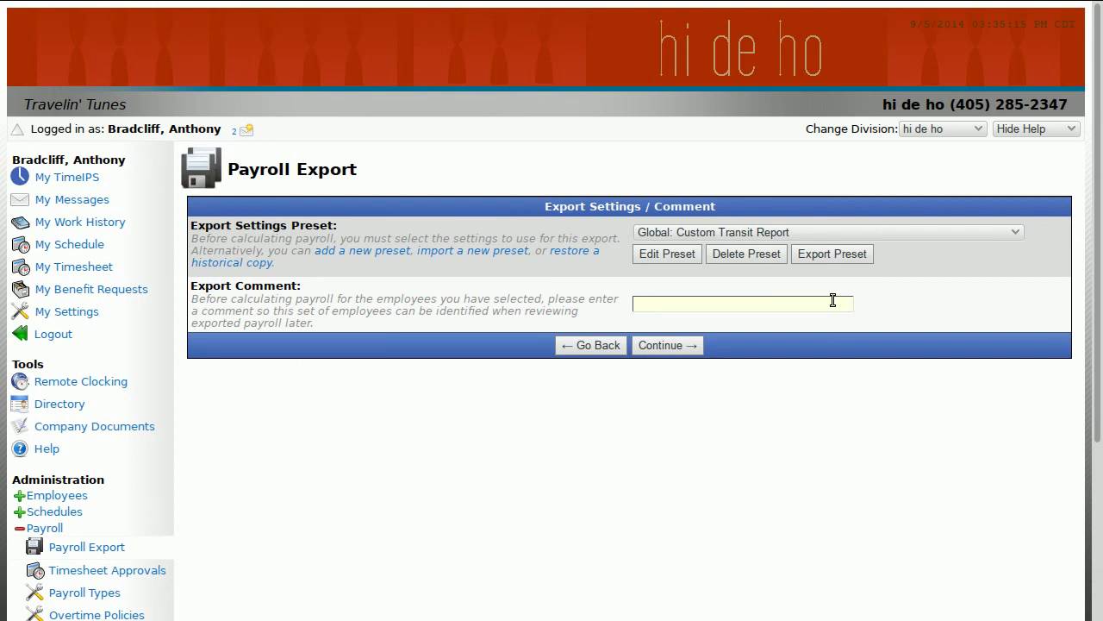
pyautogui.click(676, 349)
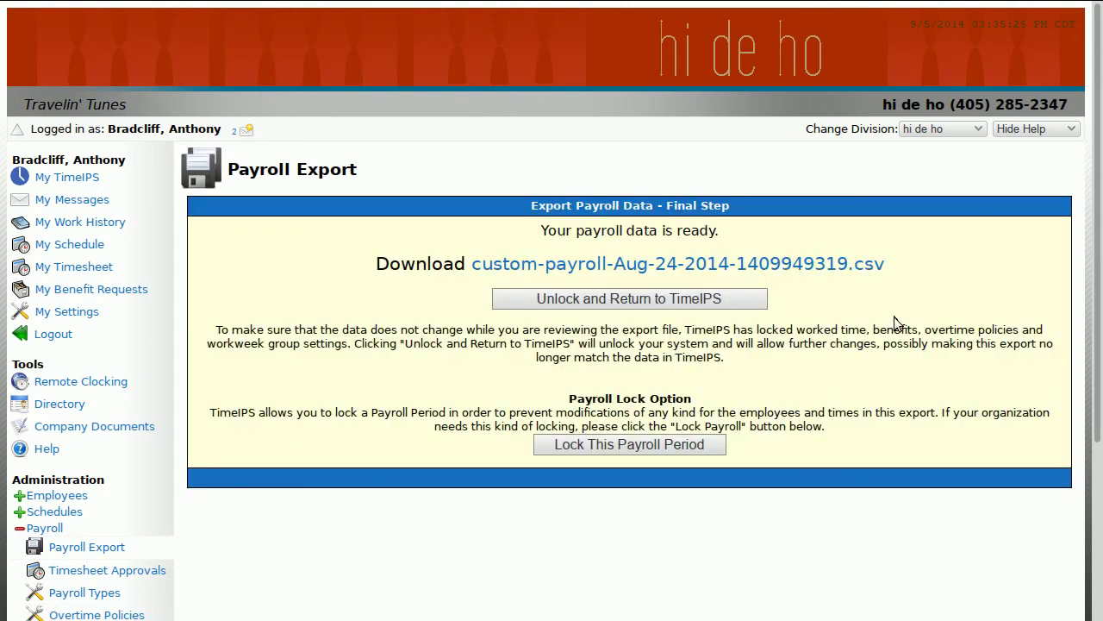
# Download the generated custom payroll CSV and open it in LibreOffice Calc with the default text import settings
pyautogui.click(862, 263)
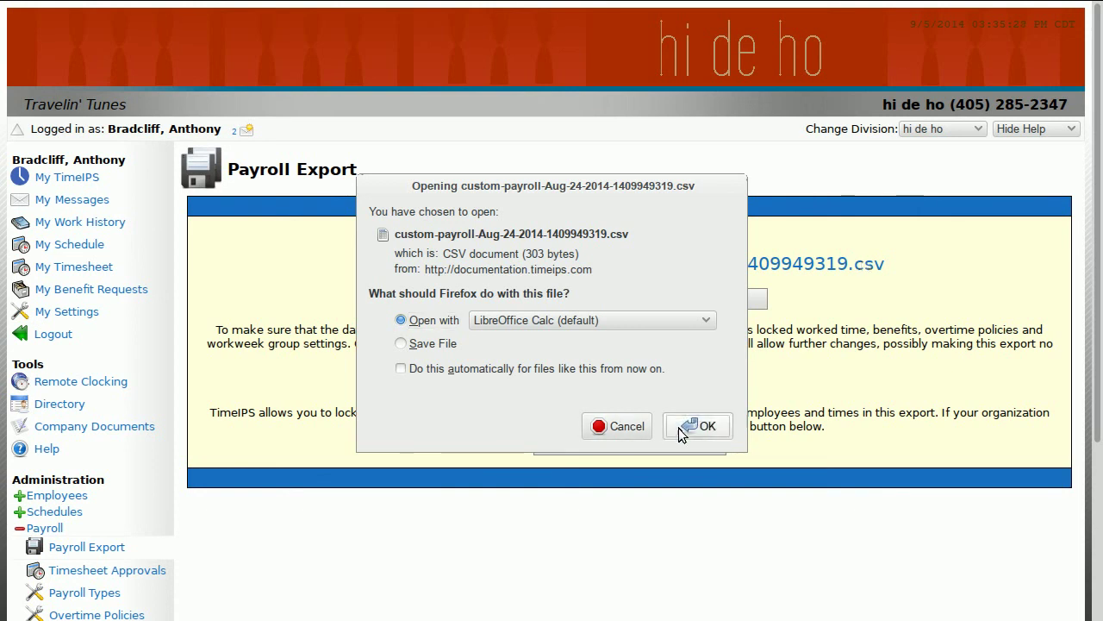
pyautogui.click(680, 428)
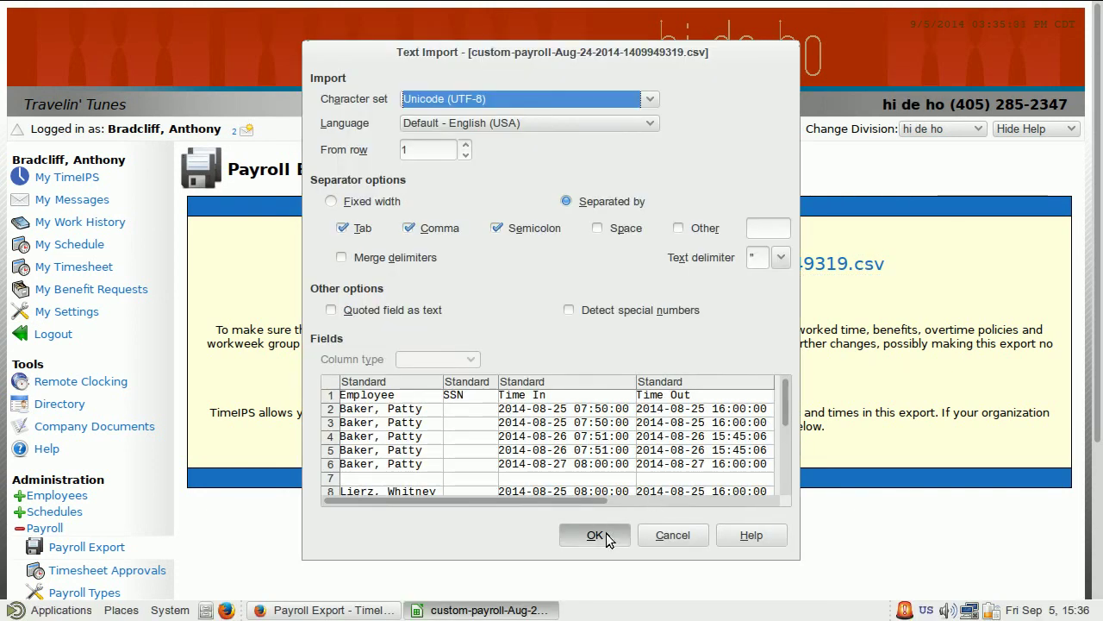
pyautogui.click(596, 536)
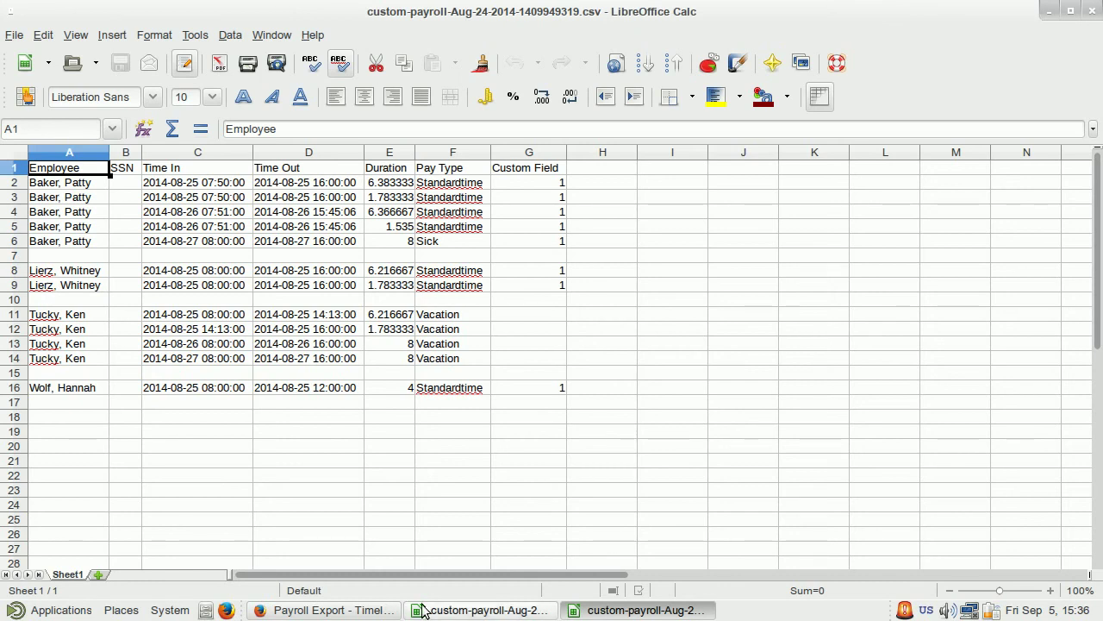
# Switch back to Firefox and review the unlock and payroll lock options of the final export step
pyautogui.click(385, 611)
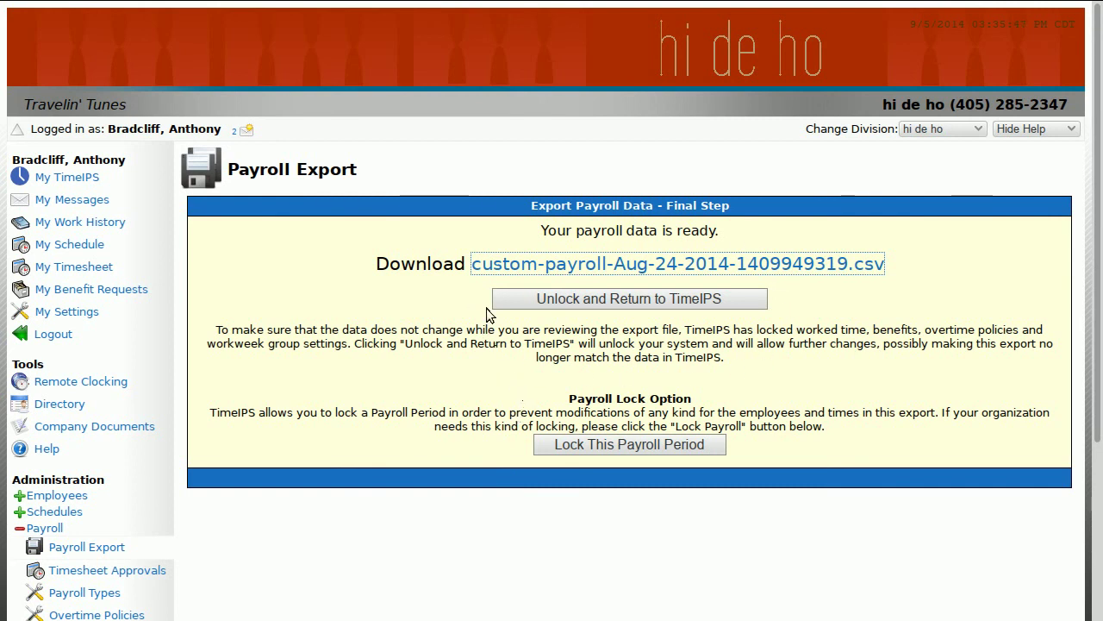
pyautogui.click(511, 447)
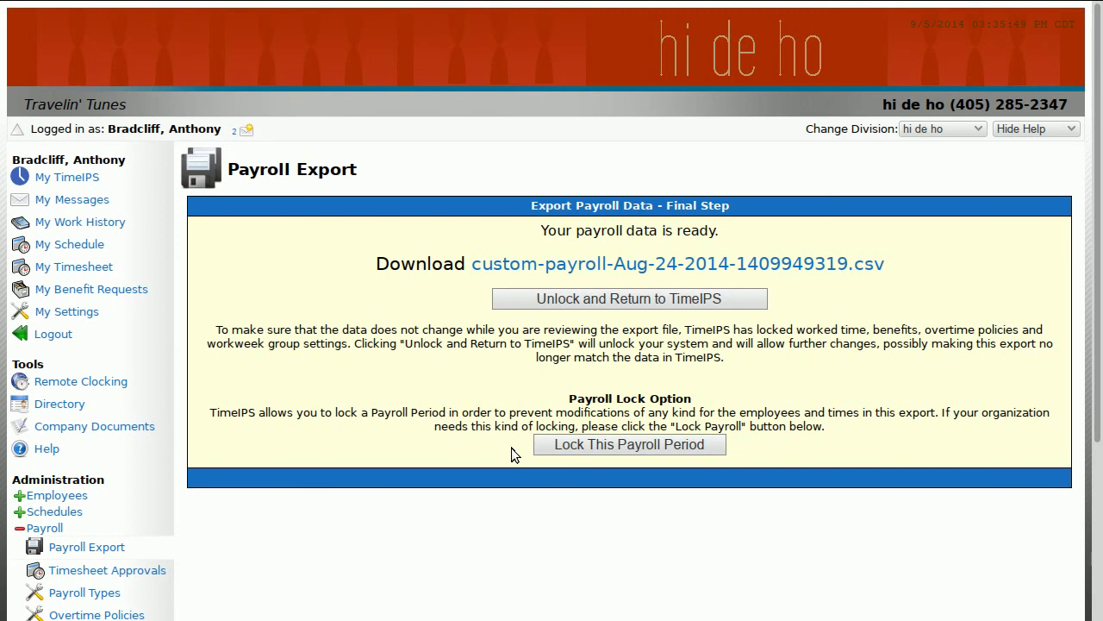